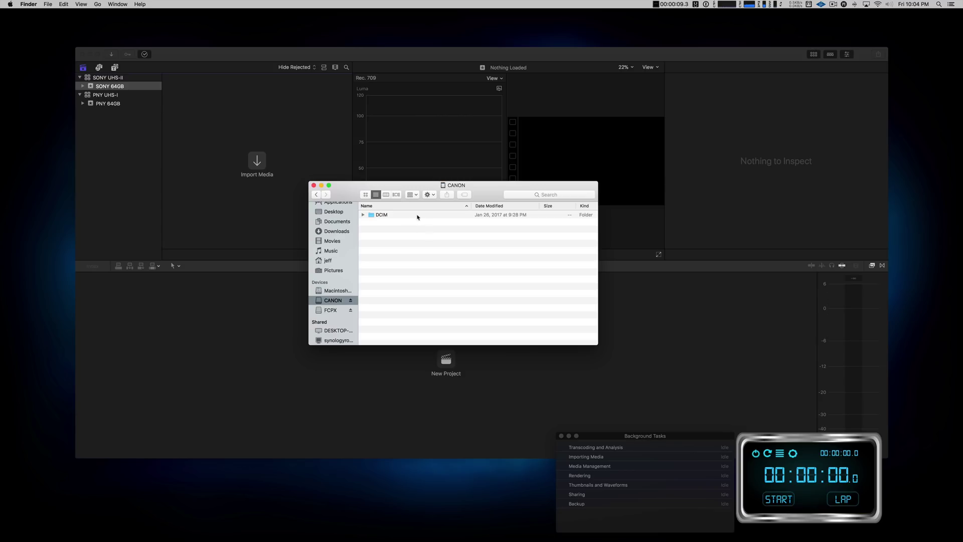
Open DCIM > 125_0126 on the card and check the 19.64 GB MVI_0111.MP4 clip.
{"action": "double_click", "coordinate": [396, 215]}
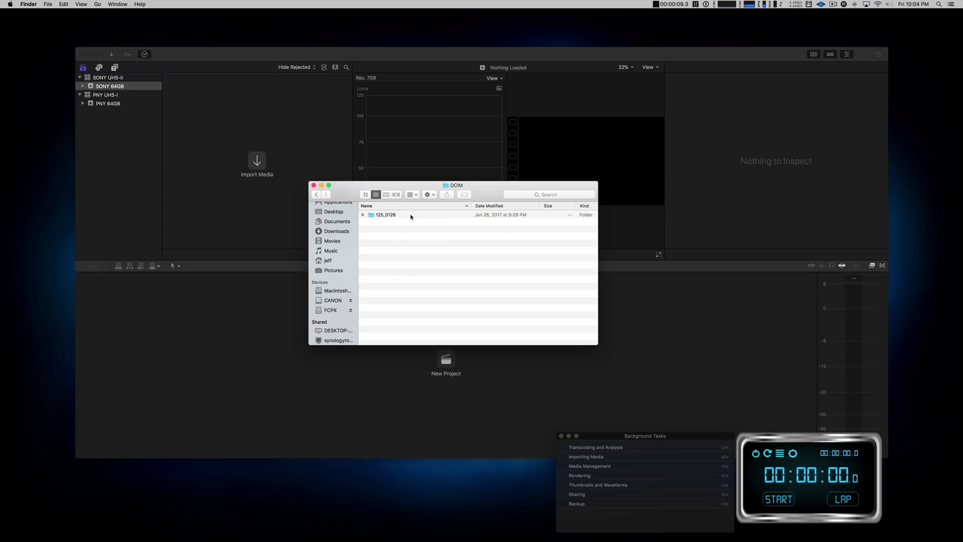
{"action": "double_click", "coordinate": [406, 215]}
{"action": "left_click", "coordinate": [419, 216]}
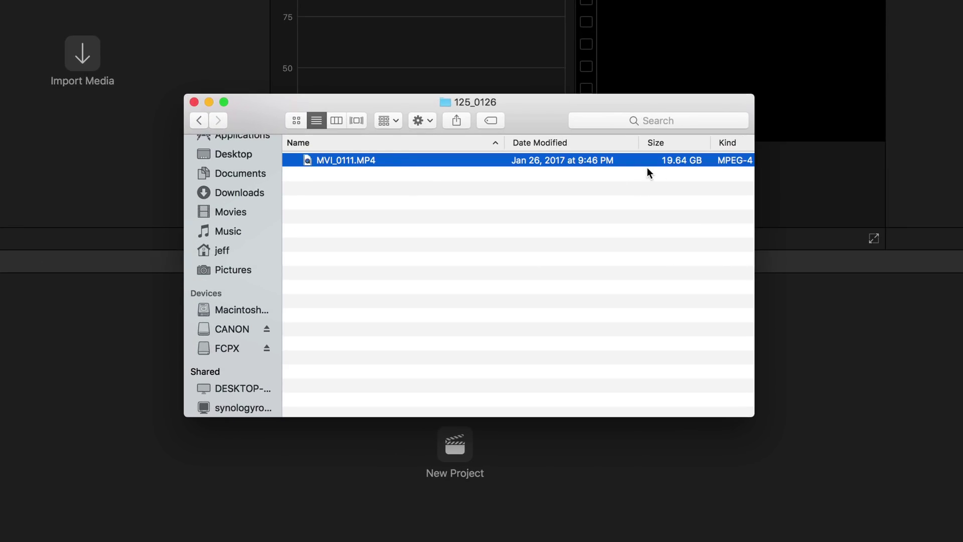
{"action": "left_click", "coordinate": [639, 185]}
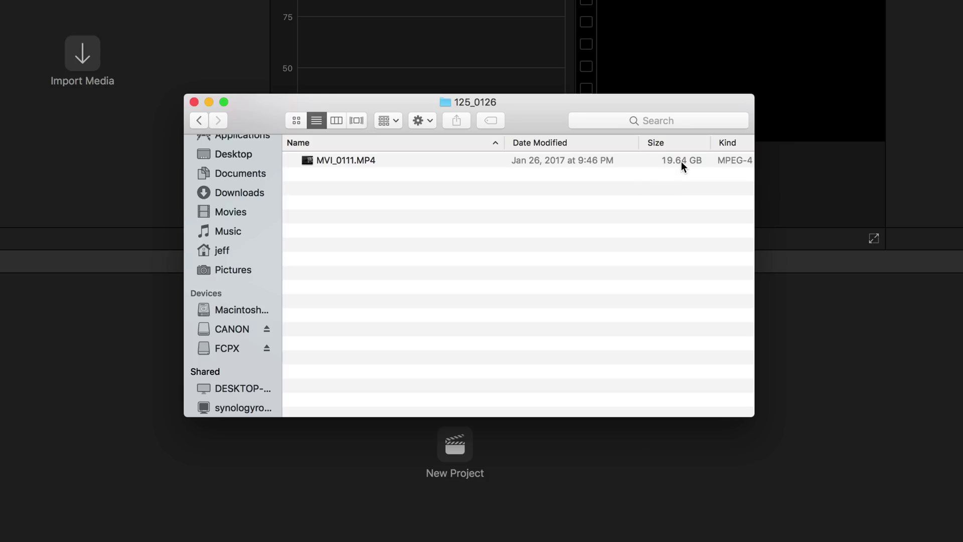
{"action": "scroll", "coordinate": [672, 163], "scroll_direction": "right", "scroll_amount": 2}
{"action": "scroll", "coordinate": [666, 163], "scroll_direction": "left", "scroll_amount": 2}
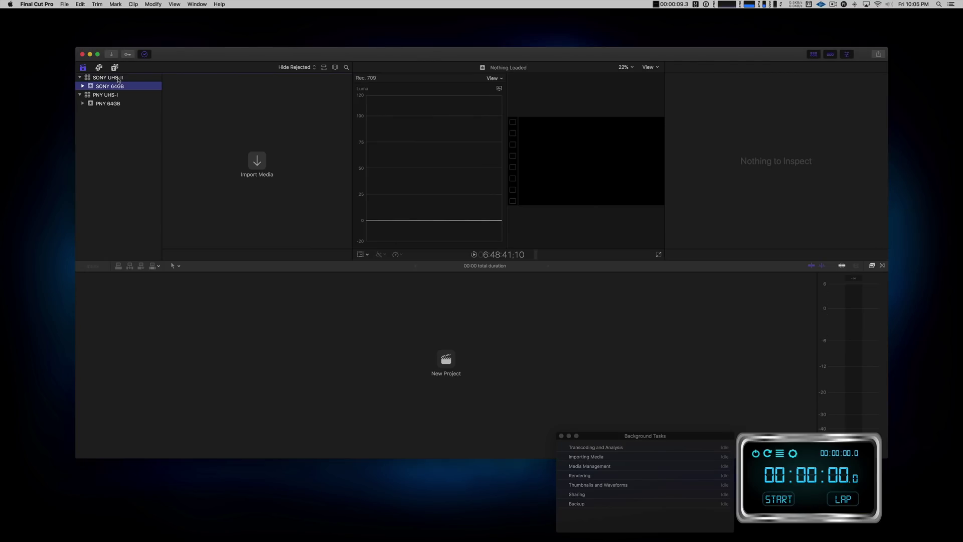
Select the PNY 64GB event in the PNY UHS-I library and open Media Import.
{"action": "left_click", "coordinate": [119, 78]}
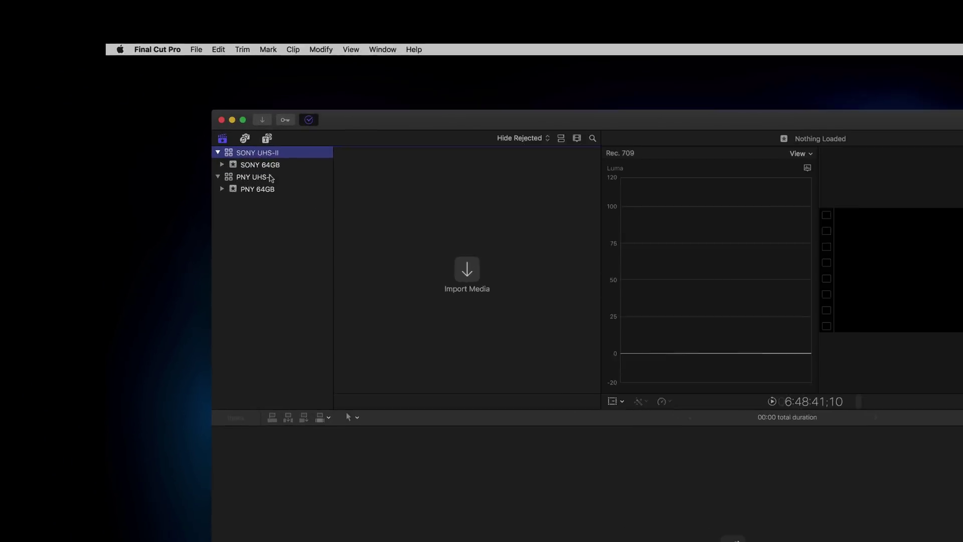
{"action": "left_click", "coordinate": [128, 96]}
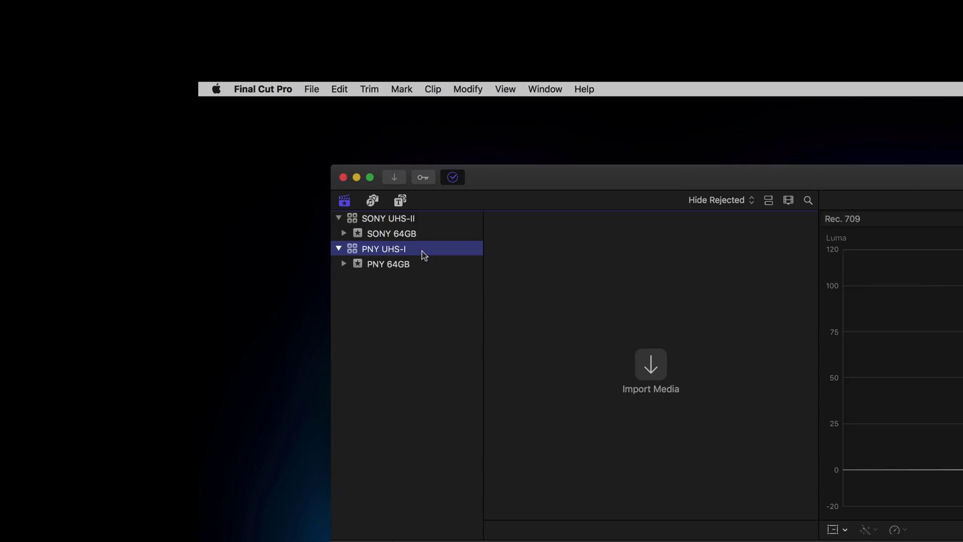
{"action": "left_click", "coordinate": [399, 271]}
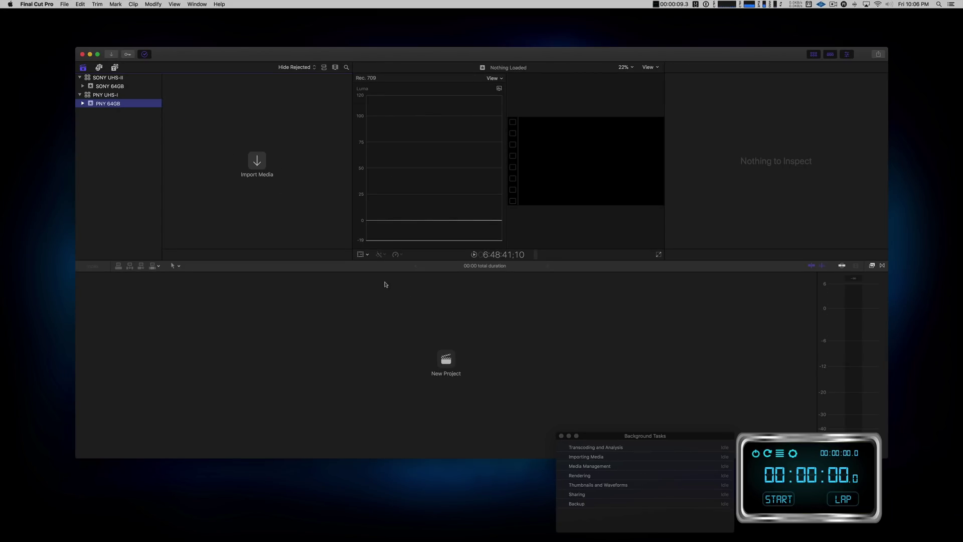
{"action": "left_click", "coordinate": [257, 161]}
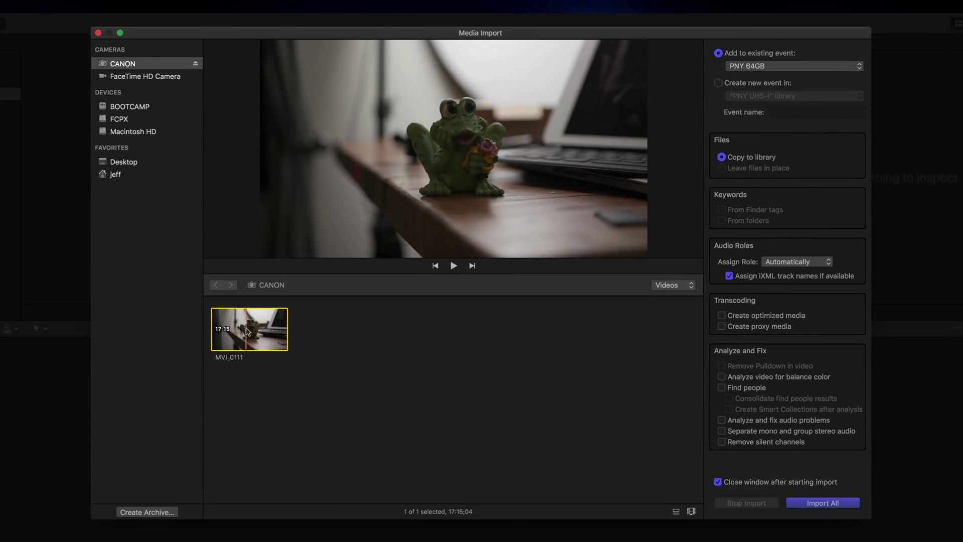
Import MVI_0111 from the CANON card into PNY 64GB and start the stopwatch.
{"action": "left_click", "coordinate": [782, 69]}
{"action": "left_click", "coordinate": [785, 69]}
{"action": "left_click", "coordinate": [539, 206]}
{"action": "left_click", "coordinate": [652, 447]}
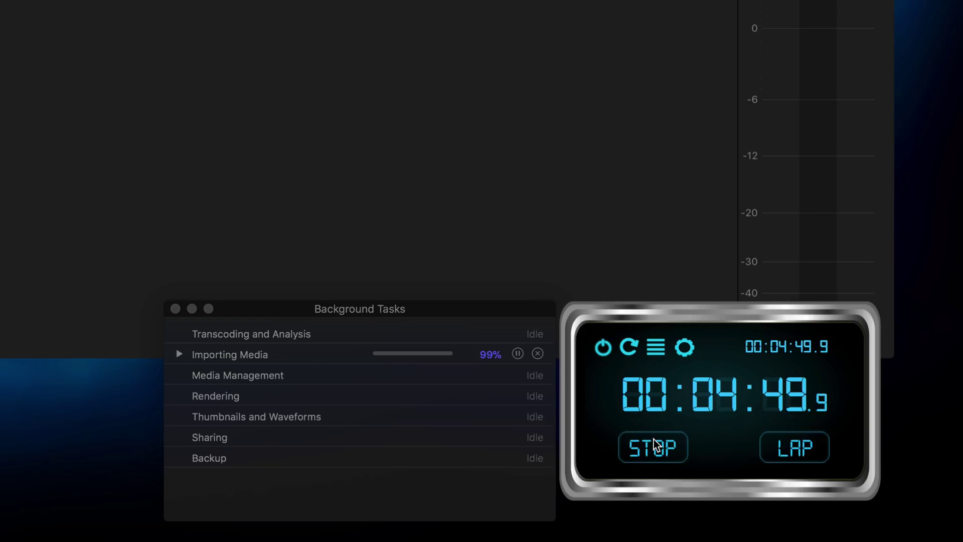
Stop the stopwatch at 4:51.2 once the import finishes, then reset it.
{"action": "left_click", "coordinate": [653, 444]}
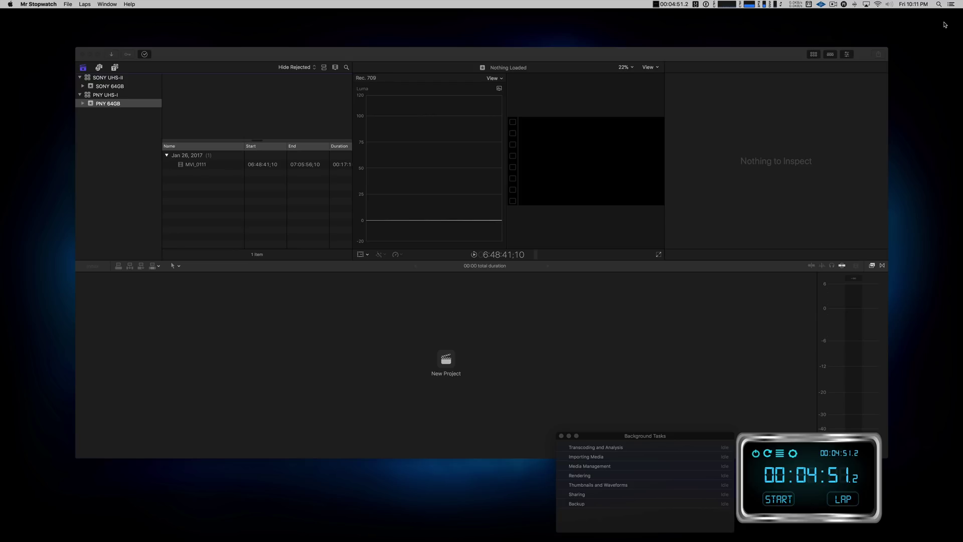
{"action": "left_click", "coordinate": [767, 453]}
Select the SONY 64GB event and open Media Import with Cmd-I.
{"action": "left_click", "coordinate": [131, 106]}
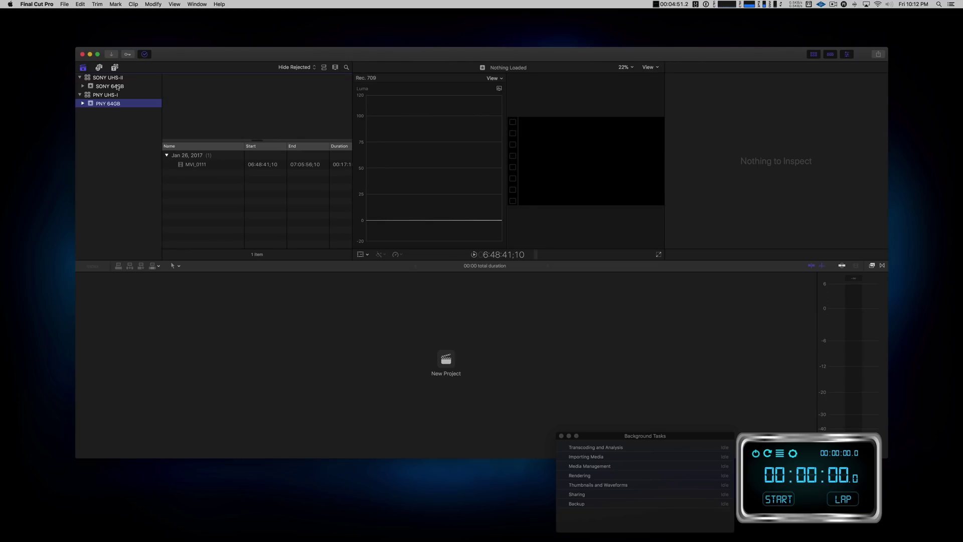
{"action": "left_click", "coordinate": [116, 87]}
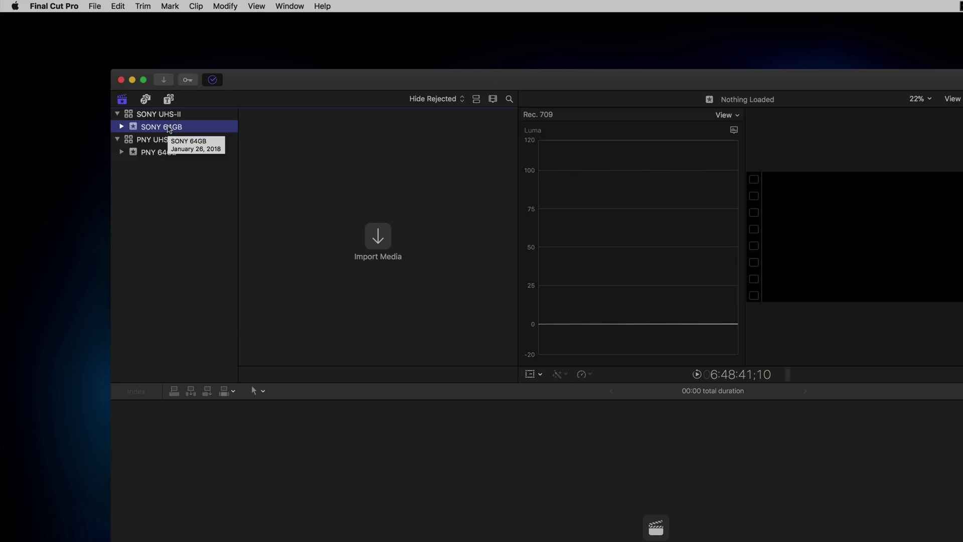
{"action": "key", "text": "super+i"}
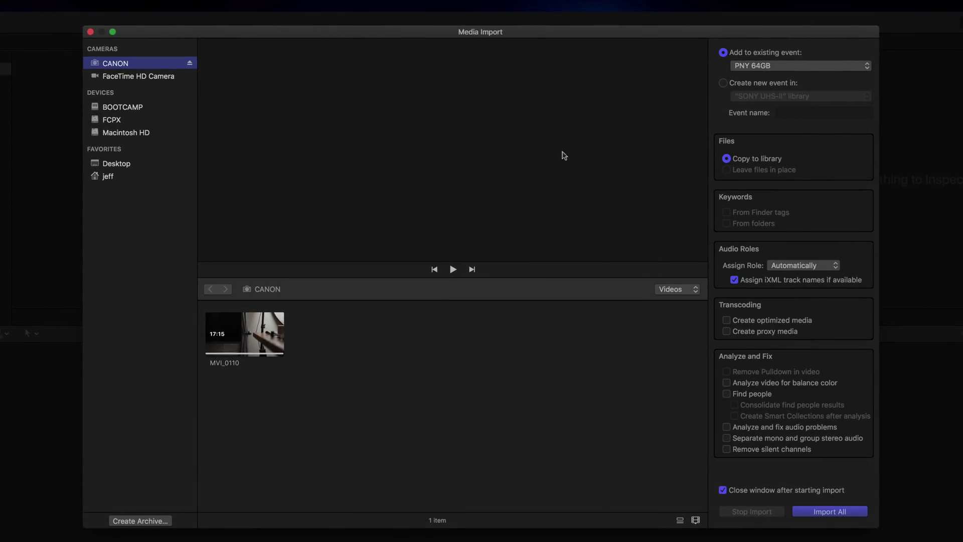
Import MVI_0110 into the SONY 64GB event and start the stopwatch.
{"action": "left_click", "coordinate": [256, 337]}
{"action": "left_click", "coordinate": [754, 64]}
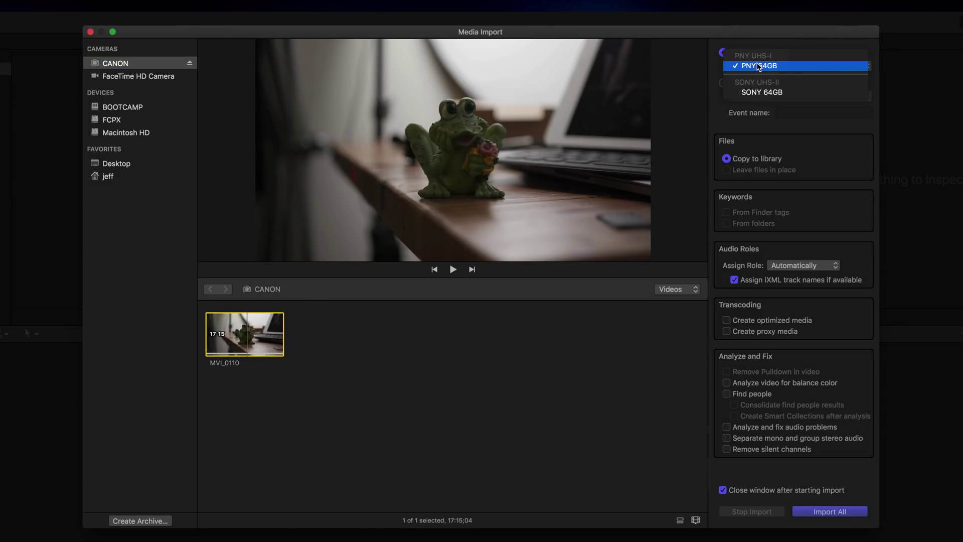
{"action": "left_click", "coordinate": [785, 94]}
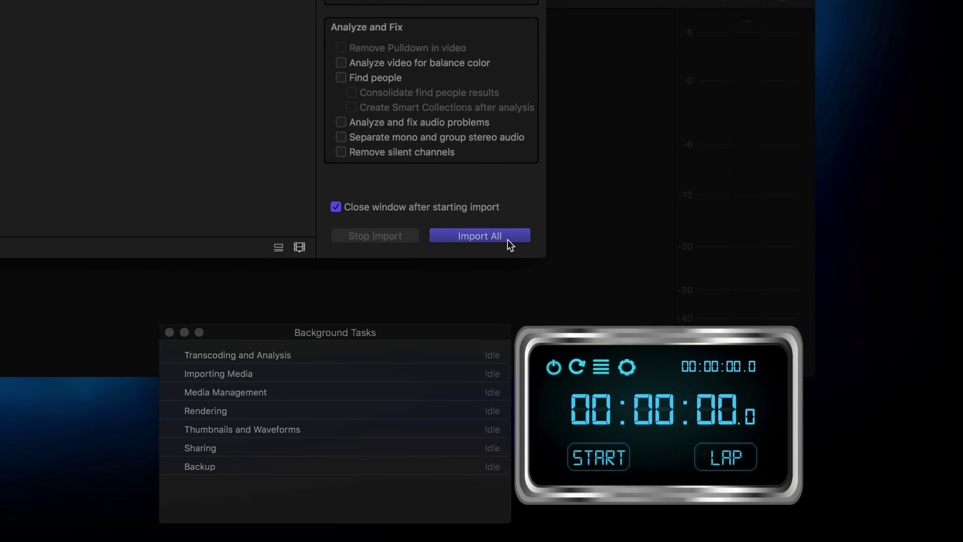
{"action": "left_click", "coordinate": [507, 239]}
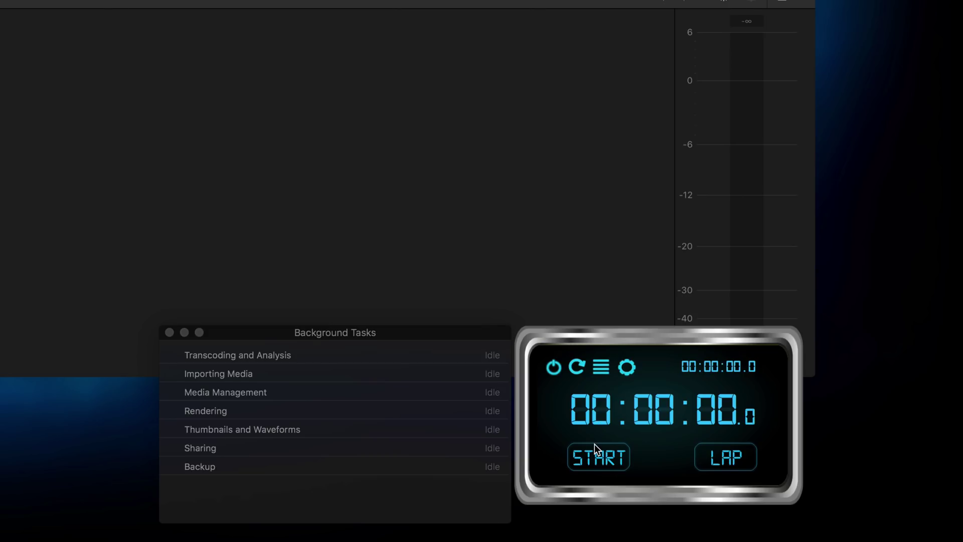
{"action": "left_click", "coordinate": [596, 454]}
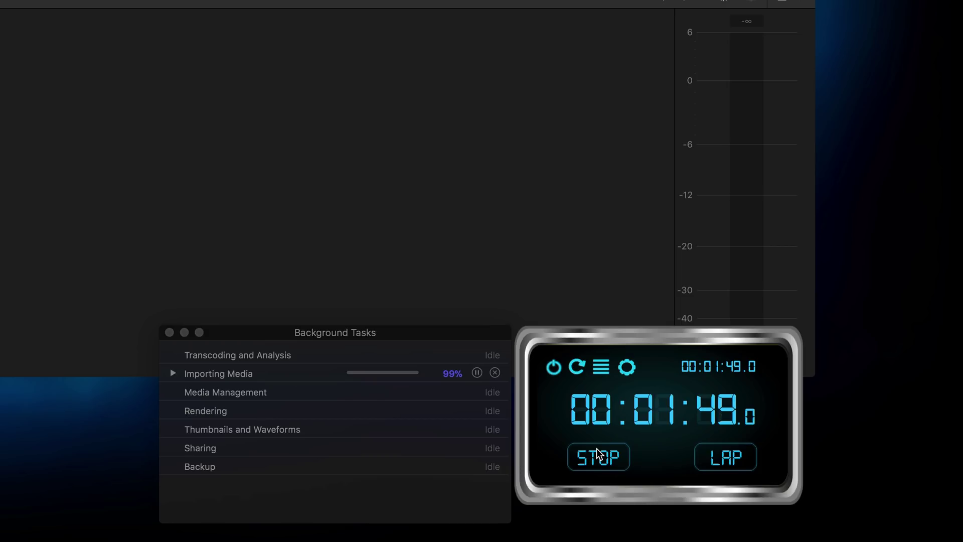
Stop the timer at 1:50.3 and close the Import Complete notification.
{"action": "left_click", "coordinate": [597, 455]}
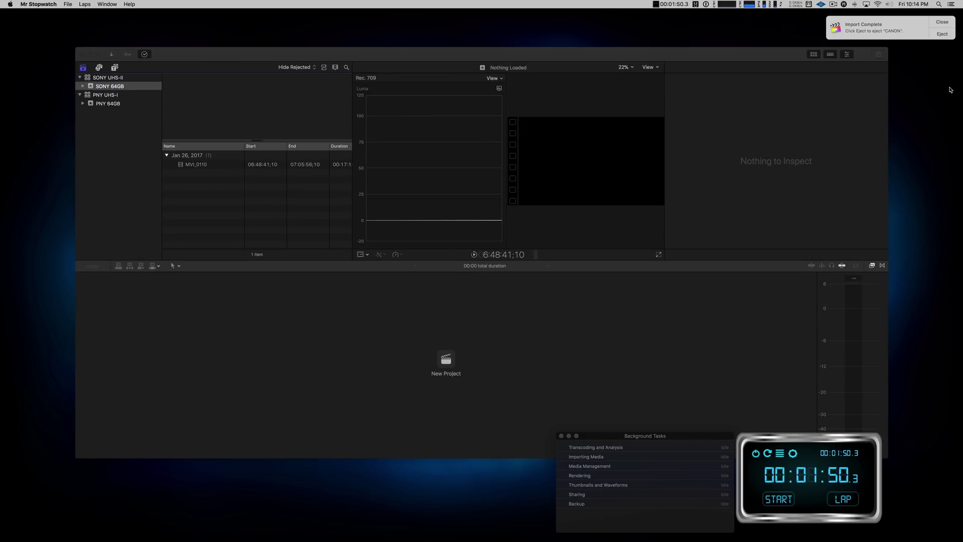
{"action": "left_click", "coordinate": [945, 25]}
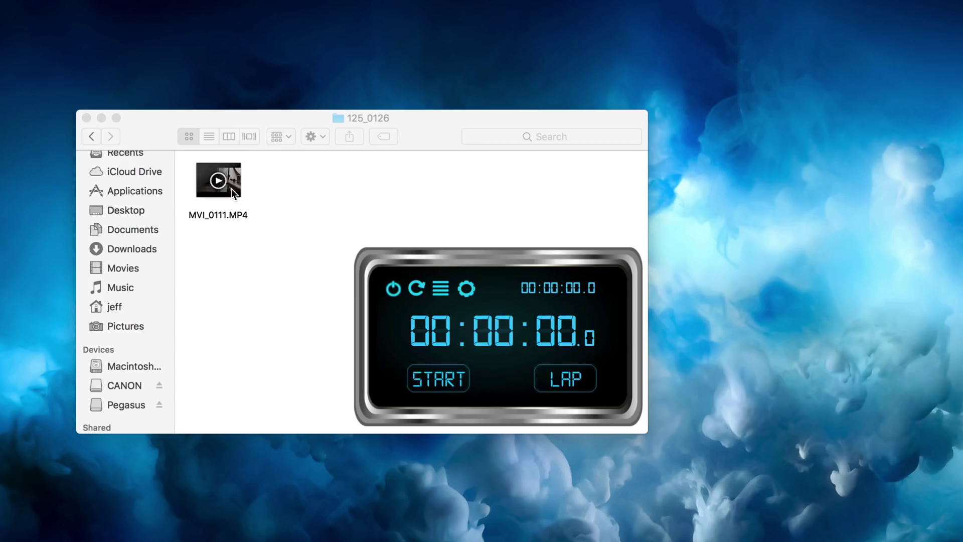
Copy MVI_0111.MP4 to the desktop, timing it at 3:28.9, then begin a second copy.
{"action": "left_click_drag", "start_coordinate": [230, 189], "coordinate": [708, 286]}
{"action": "left_click", "coordinate": [440, 376]}
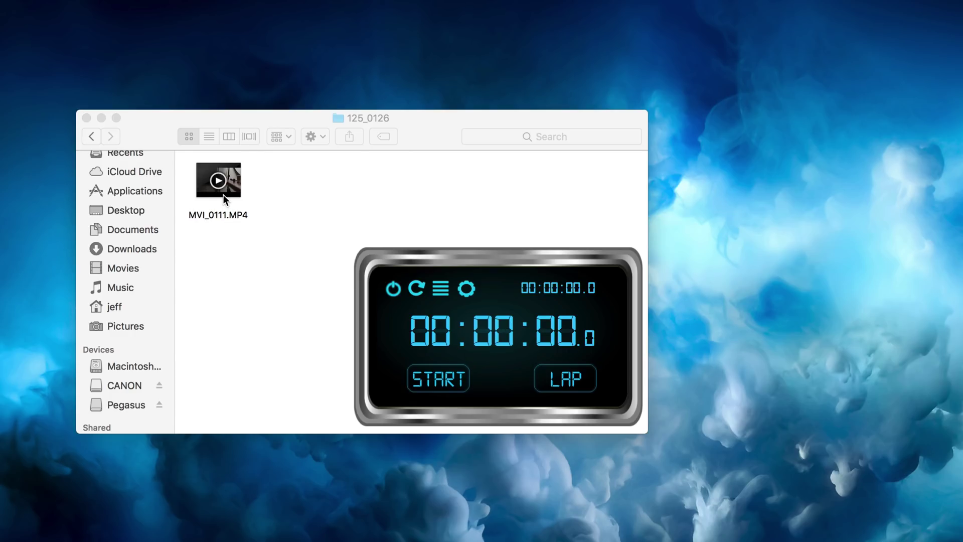
{"action": "left_click_drag", "start_coordinate": [224, 194], "coordinate": [717, 332]}
Start the stopwatch to time the second desktop copy of MVI_0111.MP4.
{"action": "left_click", "coordinate": [441, 369]}
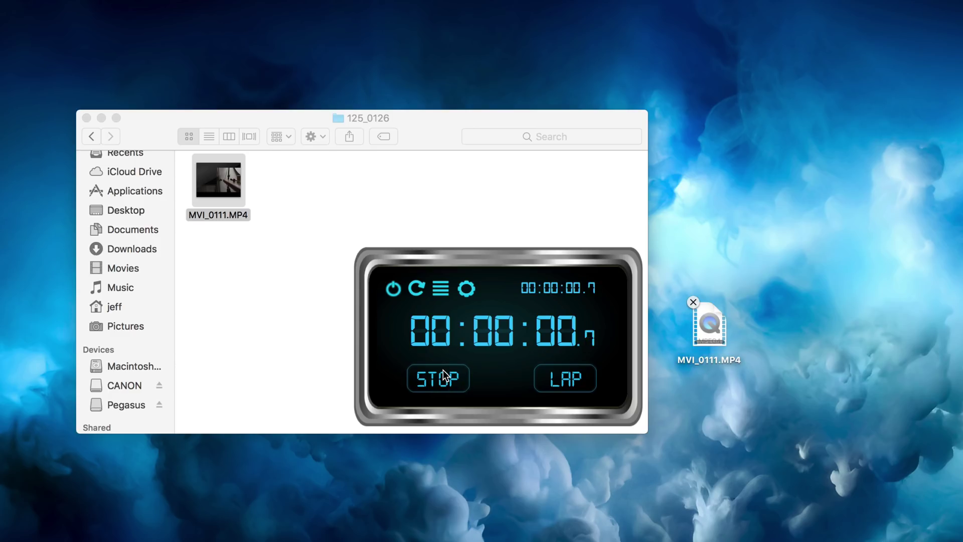